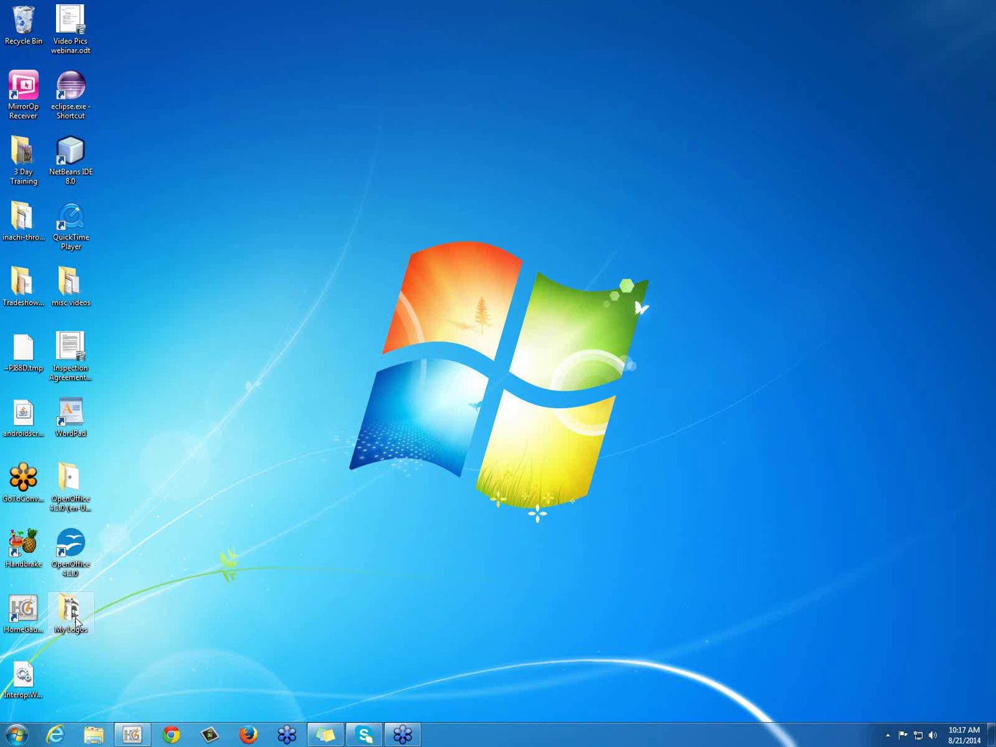
- Open My Logos and Documents › HomeGauge › References in separate Explorer windows, My Logos in front
double_click(77, 620)
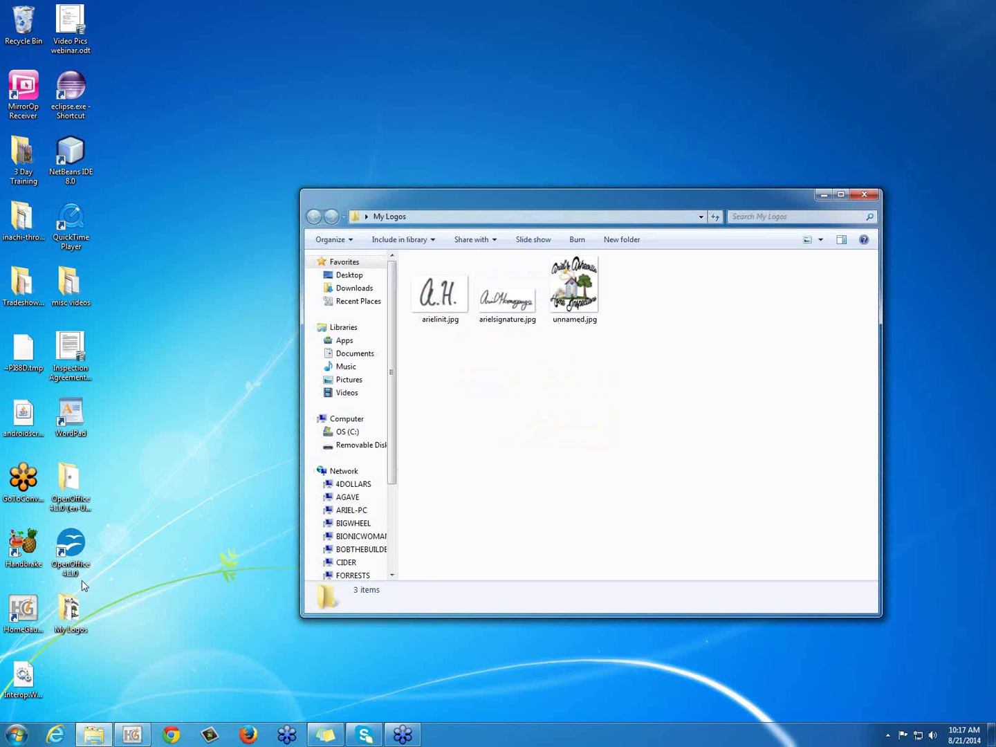
left_click(18, 738)
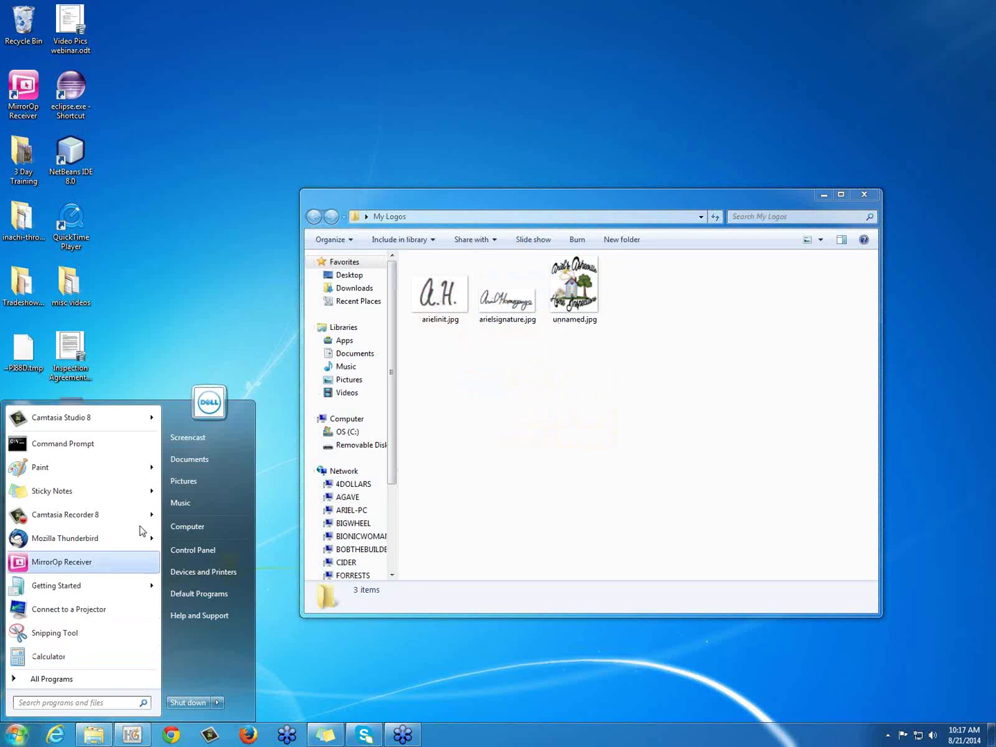
left_click(207, 462)
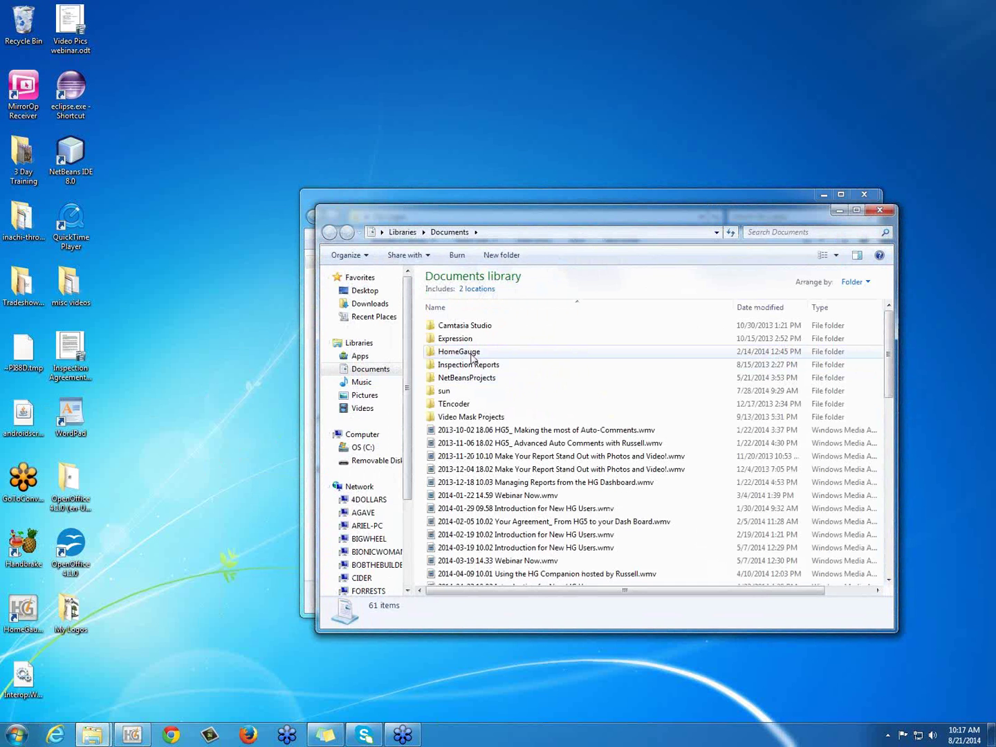
double_click(507, 355)
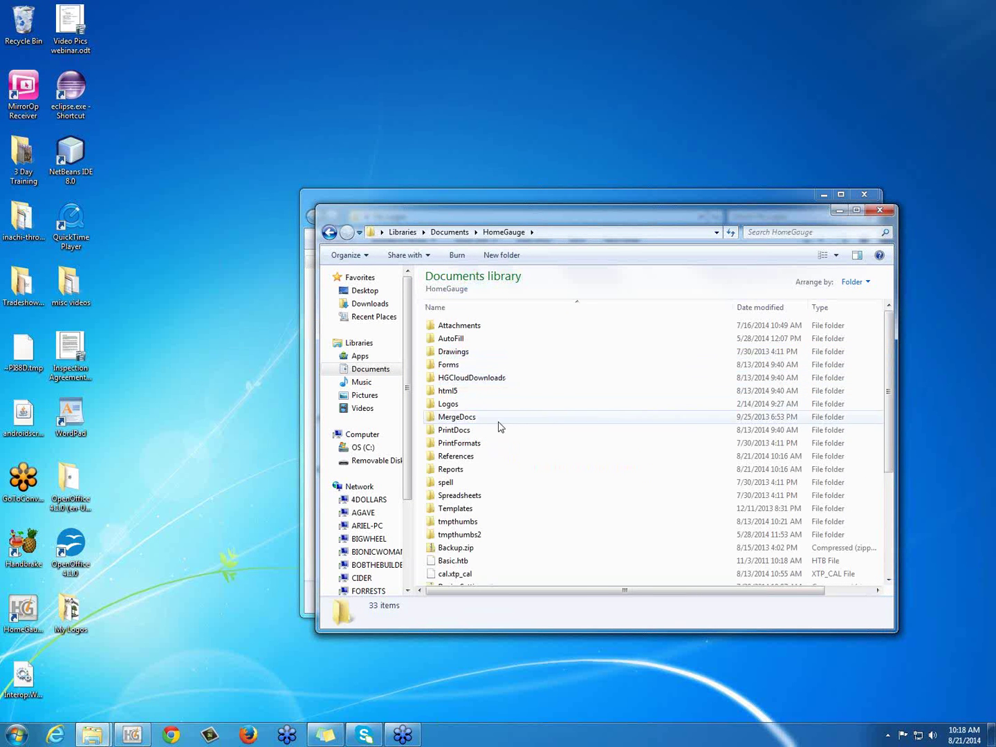
double_click(489, 457)
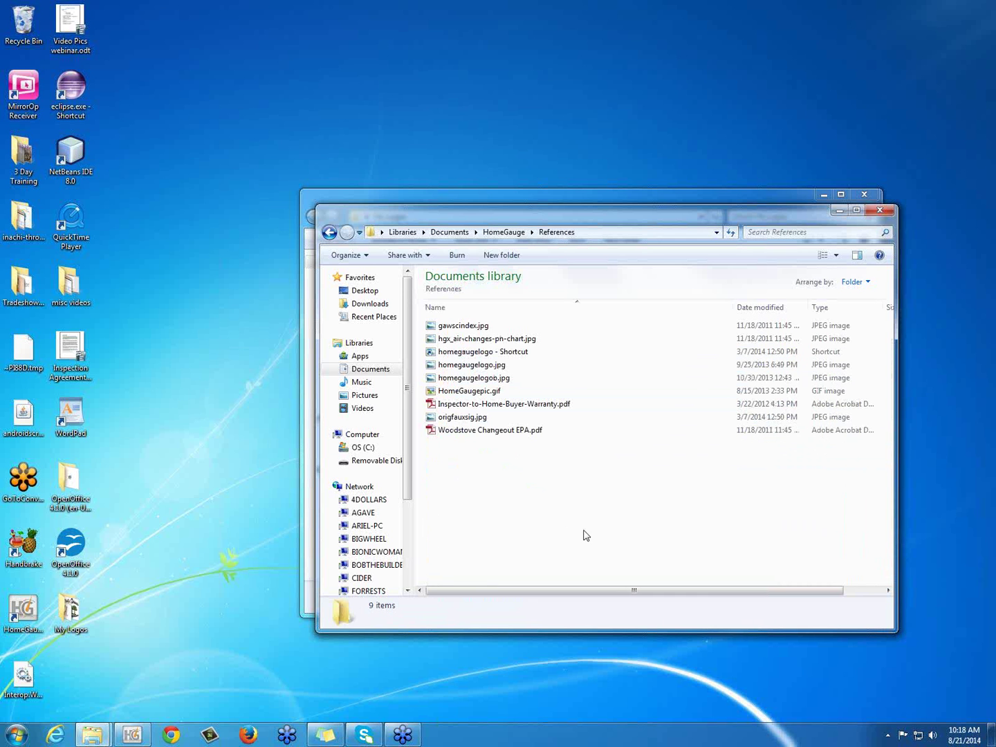
left_click(516, 196)
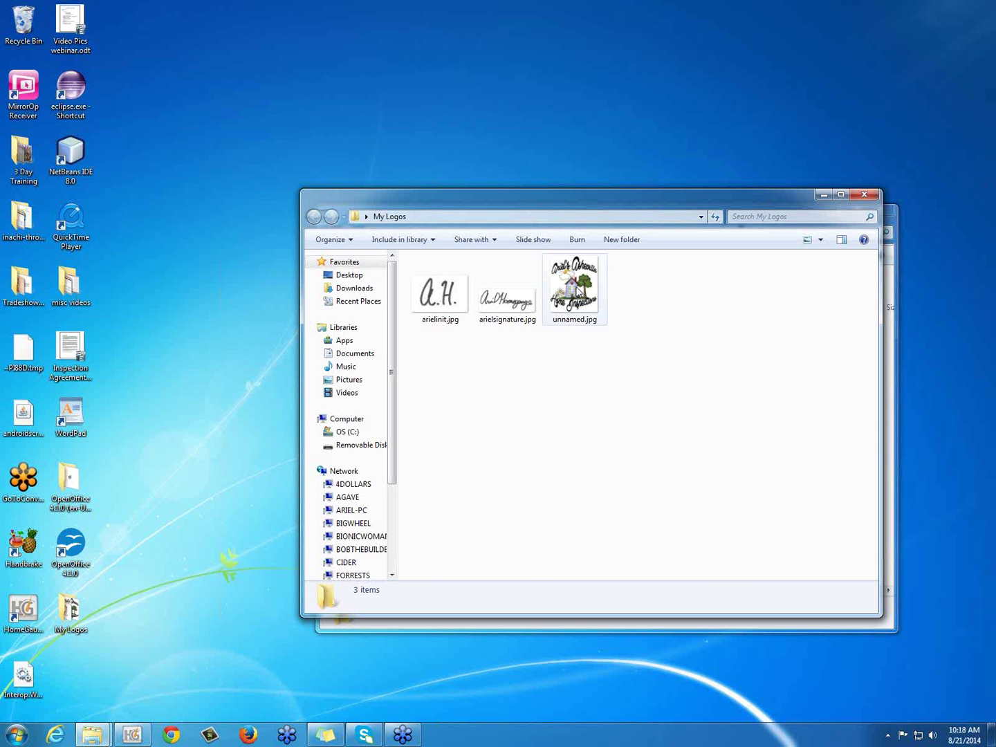
- Copy unnamed.jpg from My Logos and paste it into the HomeGauge References folder
right_click(578, 289)
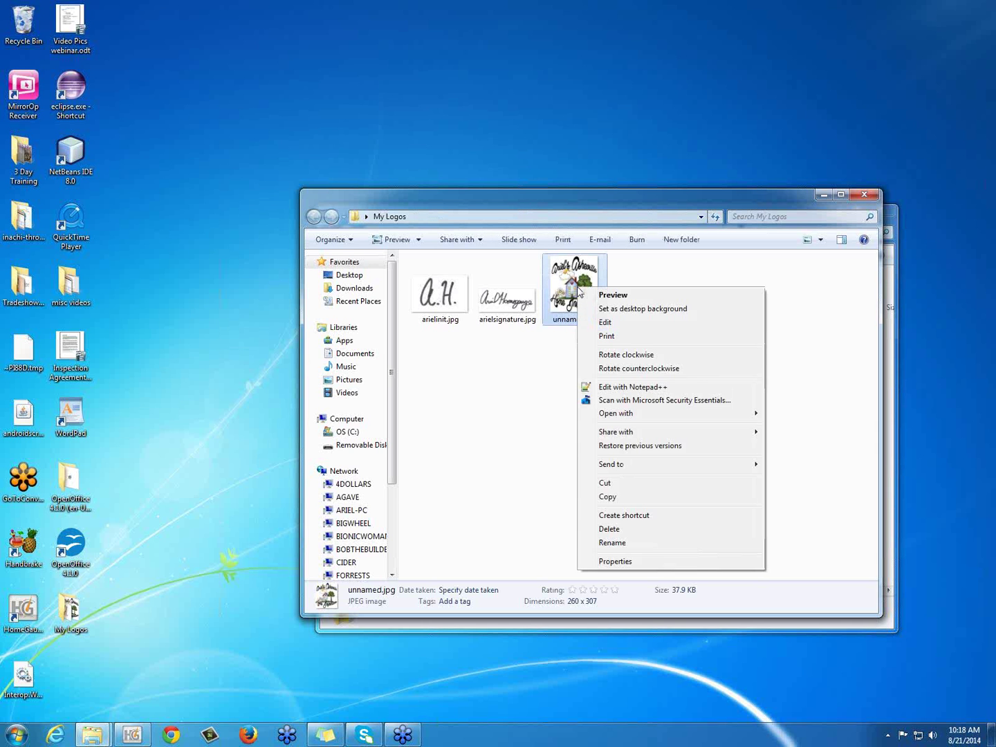
left_click(635, 498)
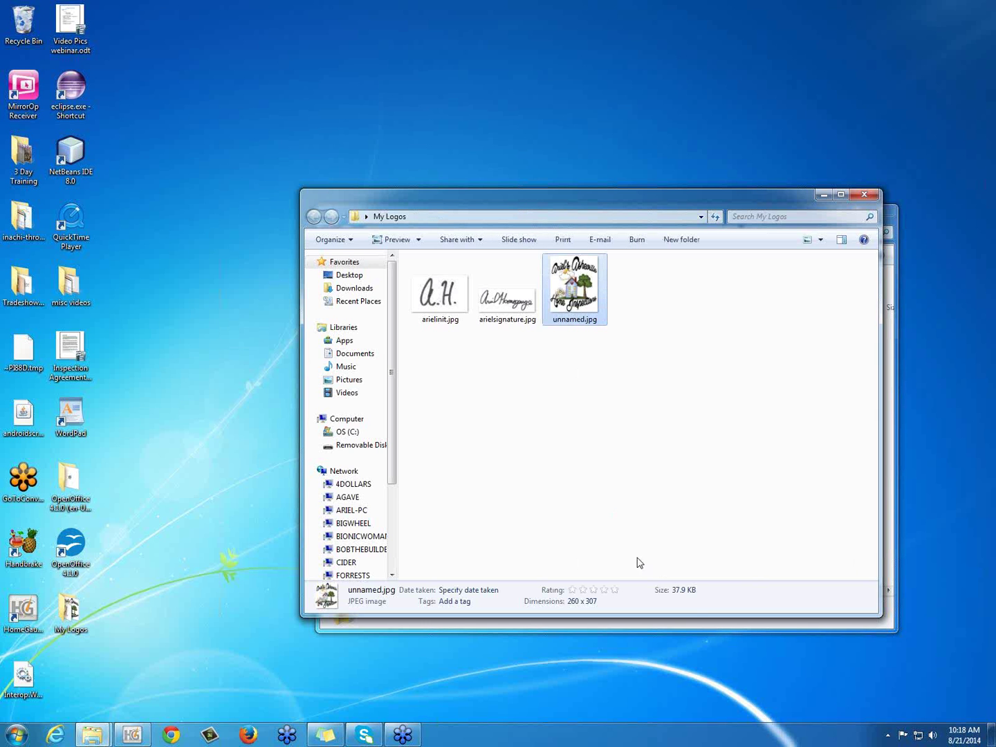
left_click(700, 623)
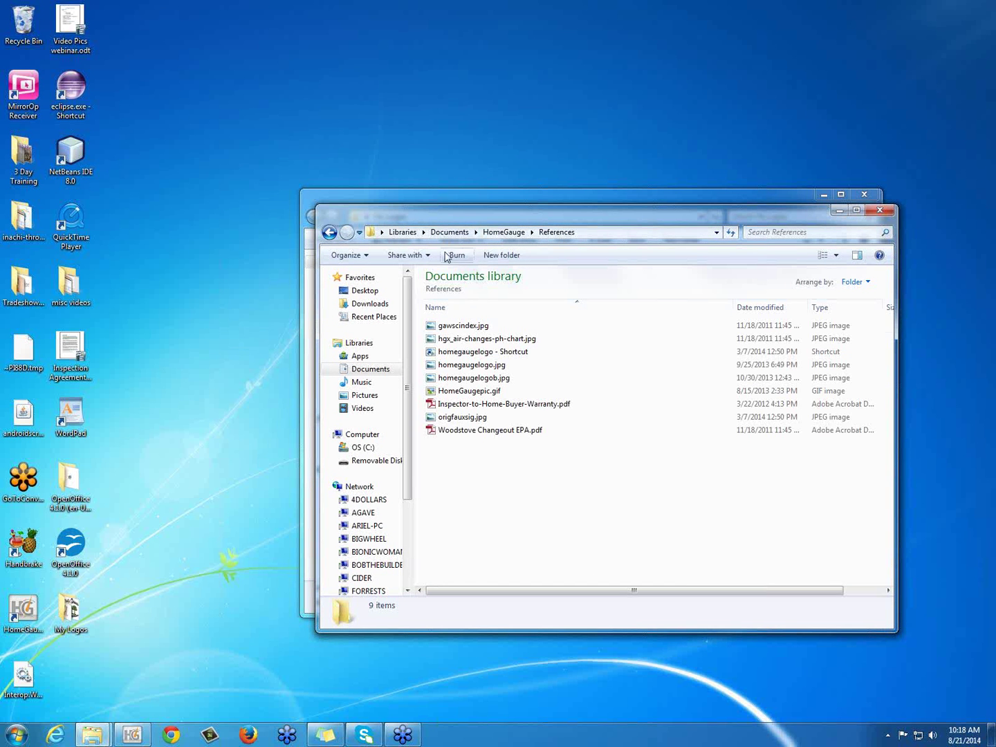
right_click(542, 476)
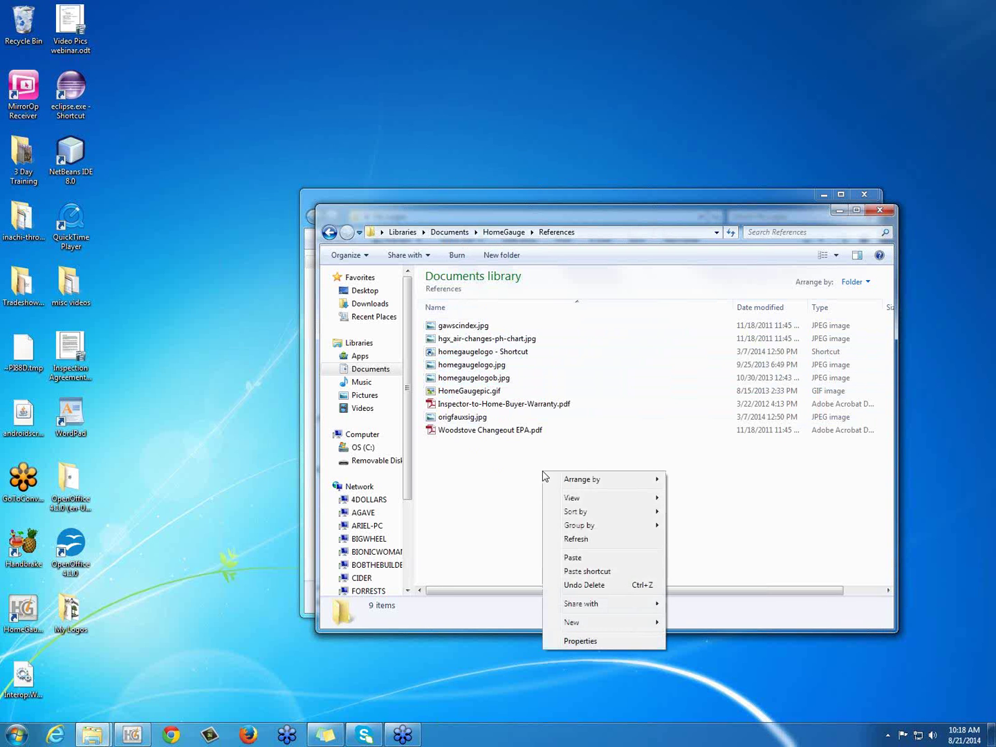
left_click(579, 560)
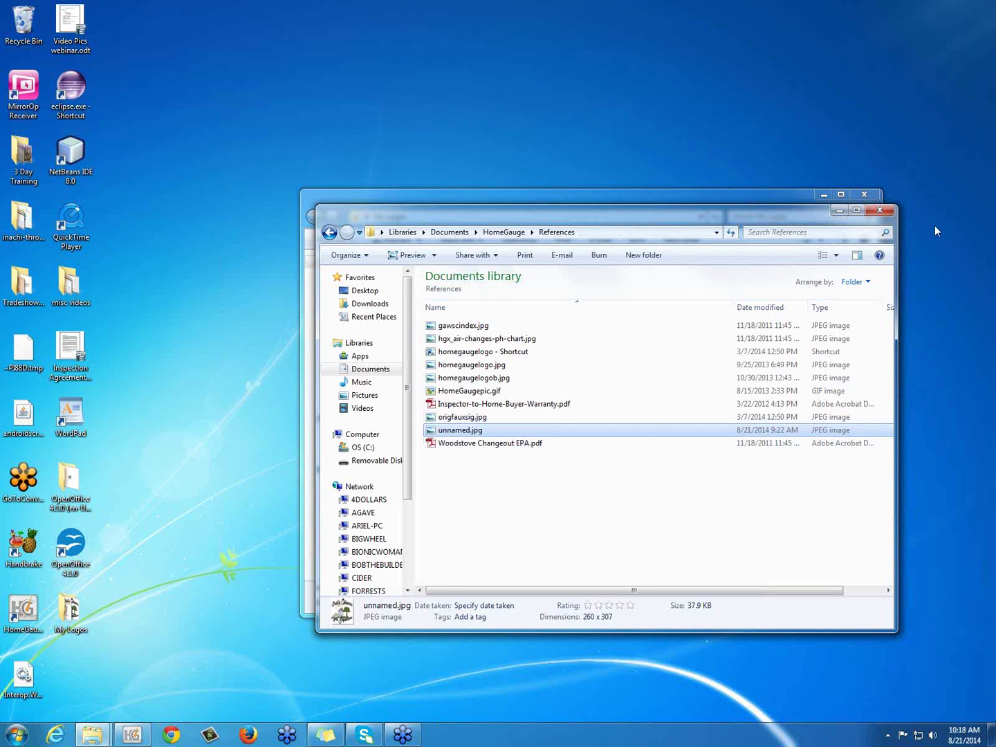
- Close both Explorer folder windows and return to the HomeGauge report window
left_click(879, 210)
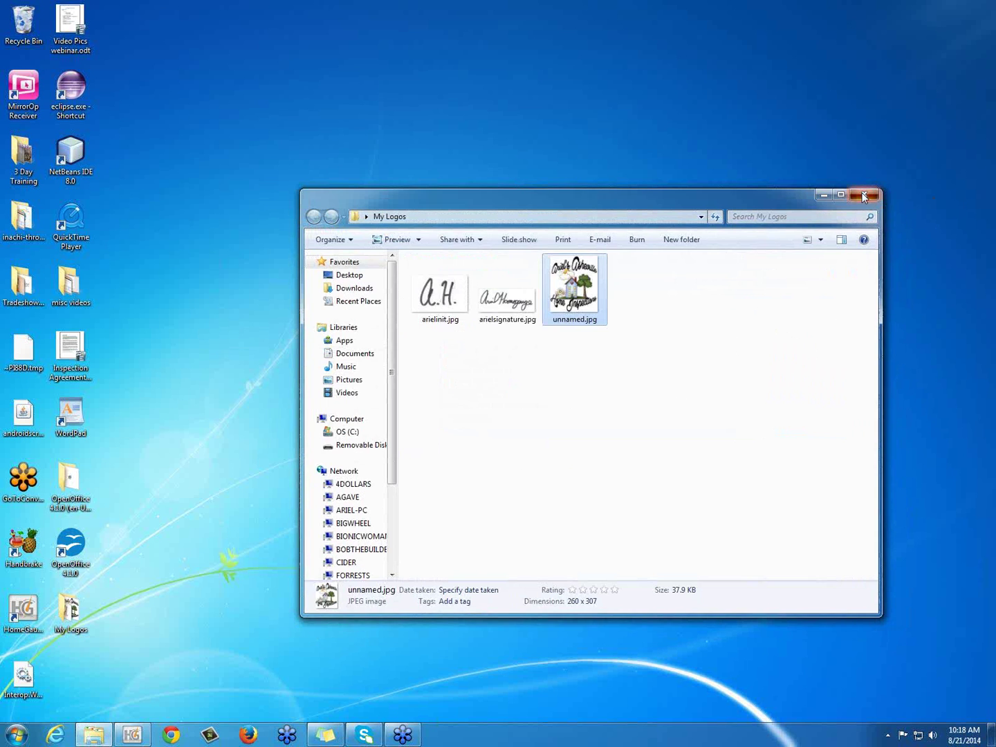
left_click(863, 195)
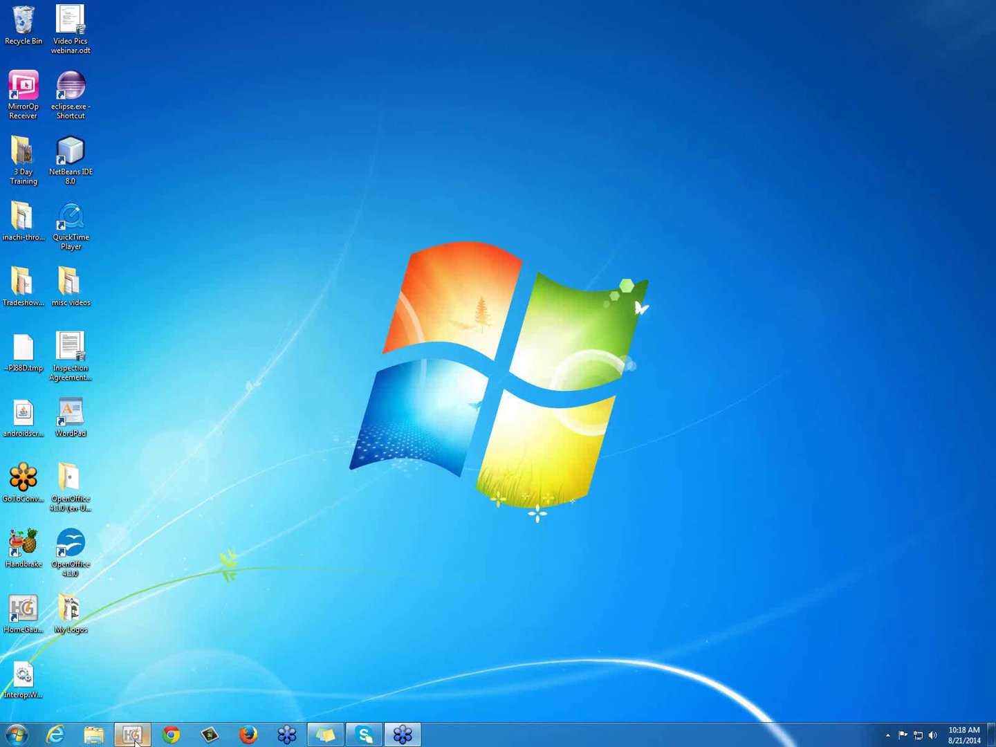
left_click(132, 735)
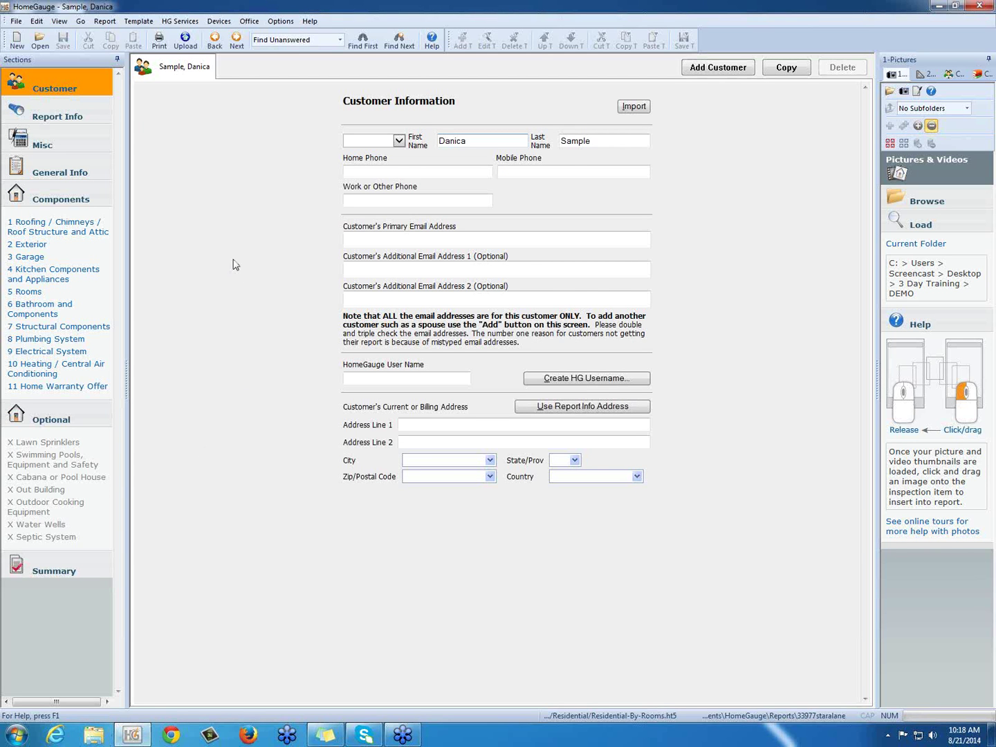
- Print-preview the report, still showing the default Inspection Company logo, then close the preview
left_click(159, 40)
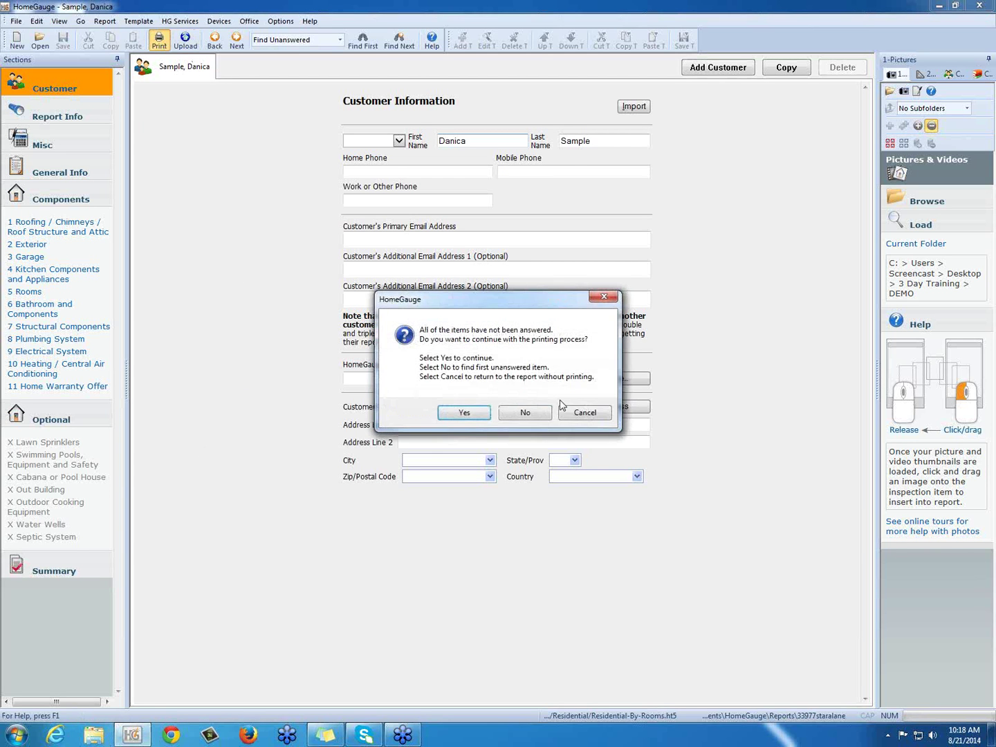
left_click(464, 413)
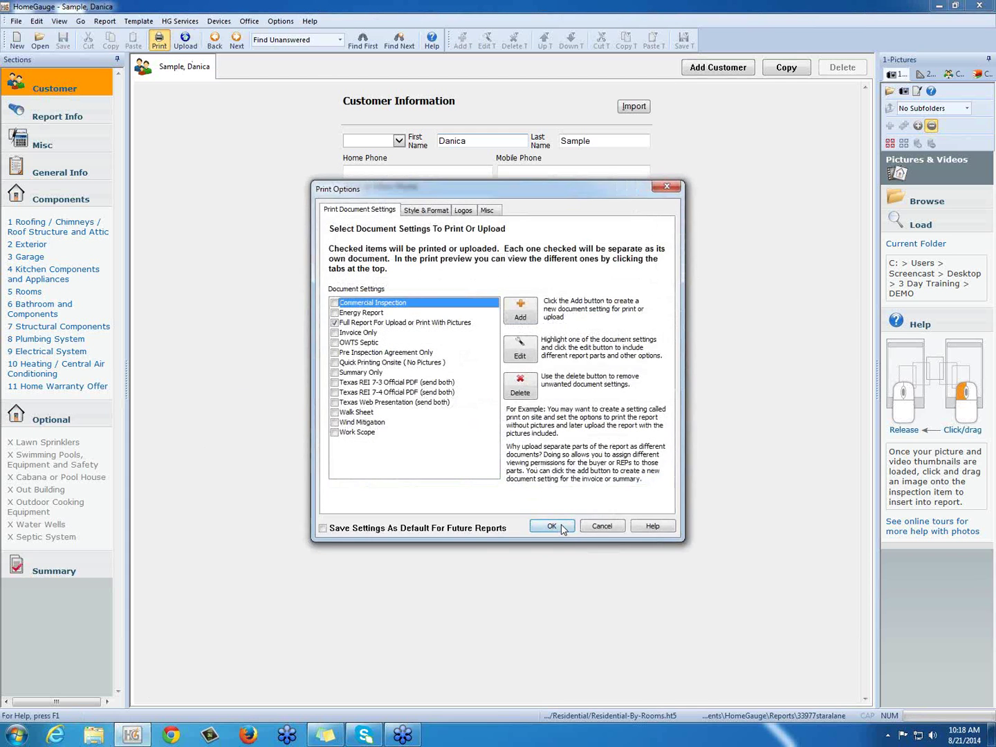
left_click(551, 527)
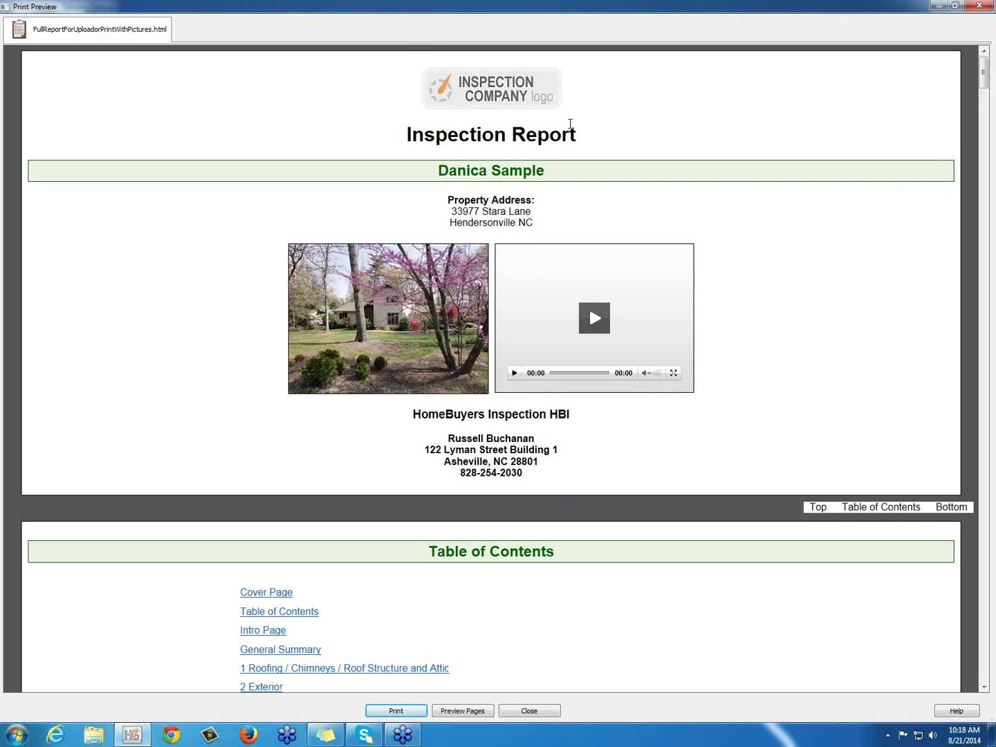
left_click(987, 5)
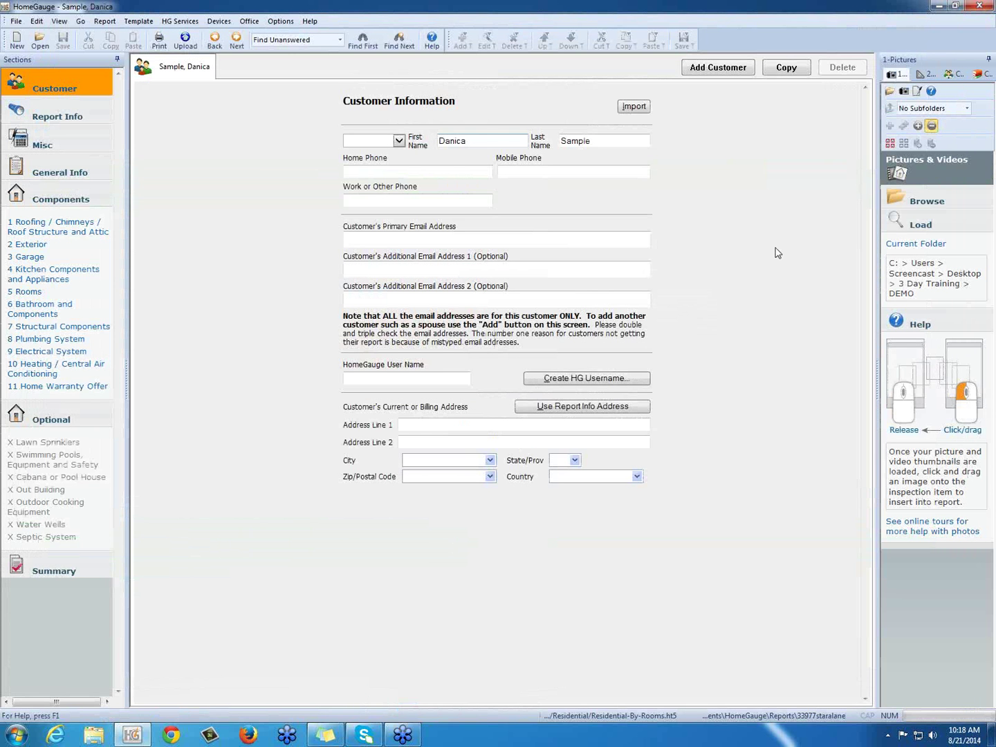
- In File › Printing Options, go to the Logos tab and browse for a new logo 1 image
left_click(15, 22)
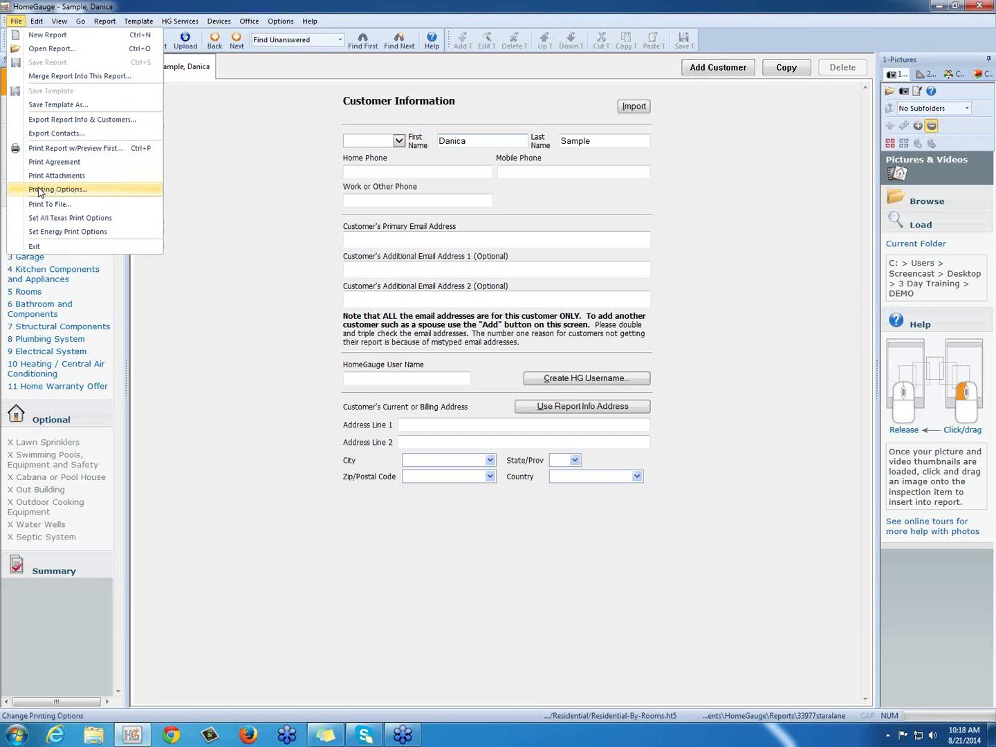
left_click(106, 196)
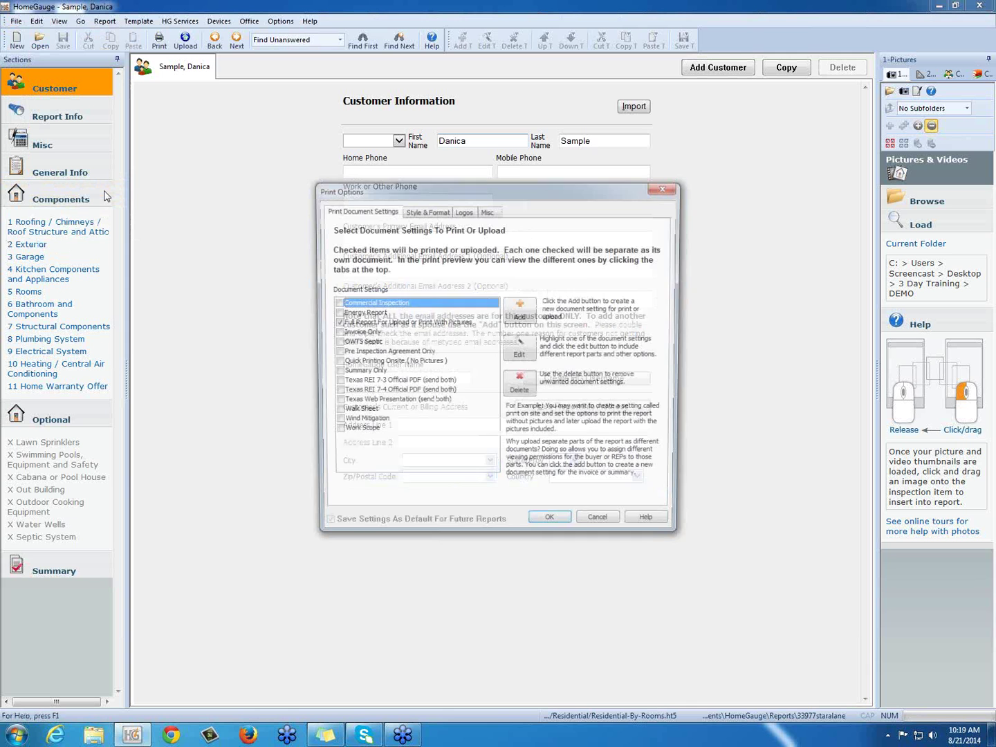
left_click(462, 212)
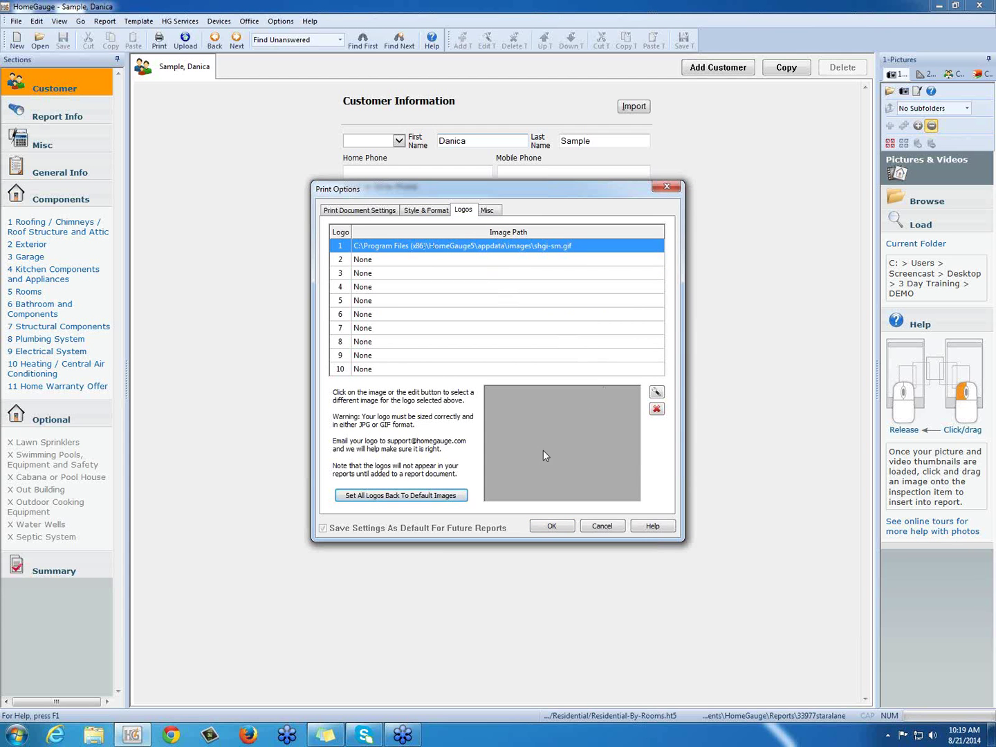
left_click(656, 393)
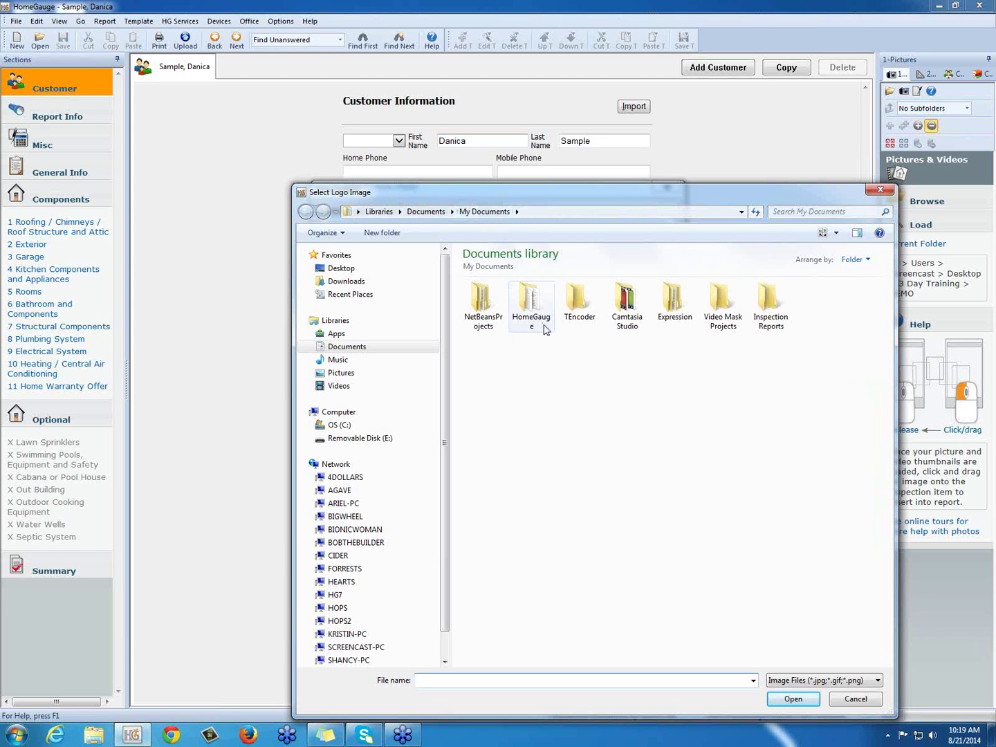
- Choose unnamed.jpg from Documents › HomeGauge › References as the logo 1 image
double_click(531, 300)
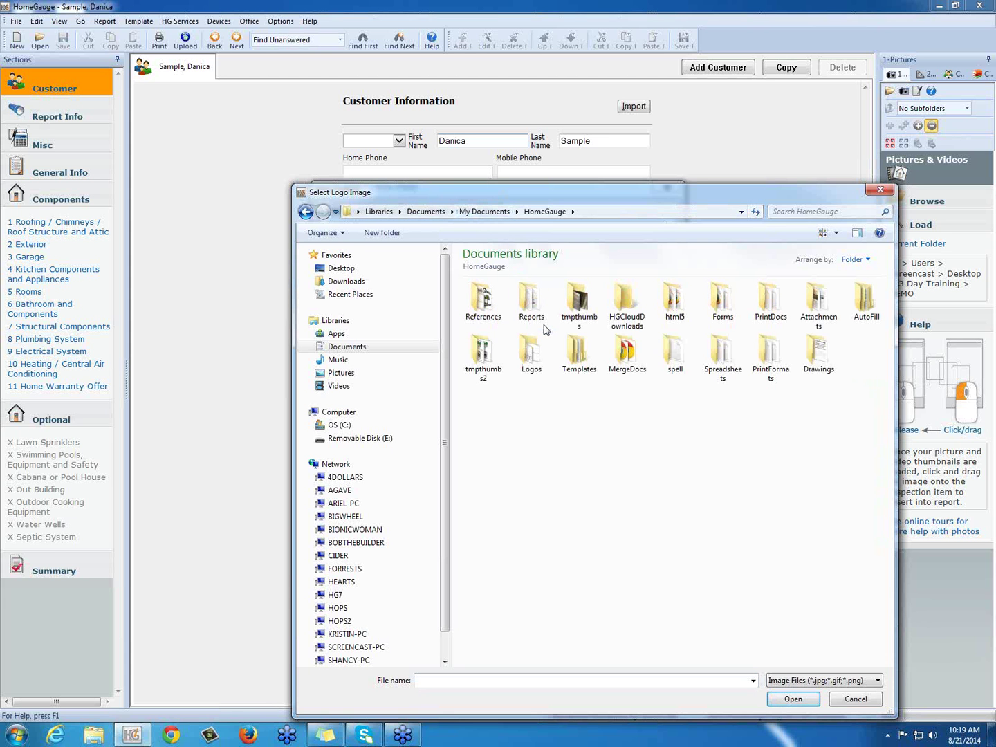
left_click(499, 310)
double_click(500, 311)
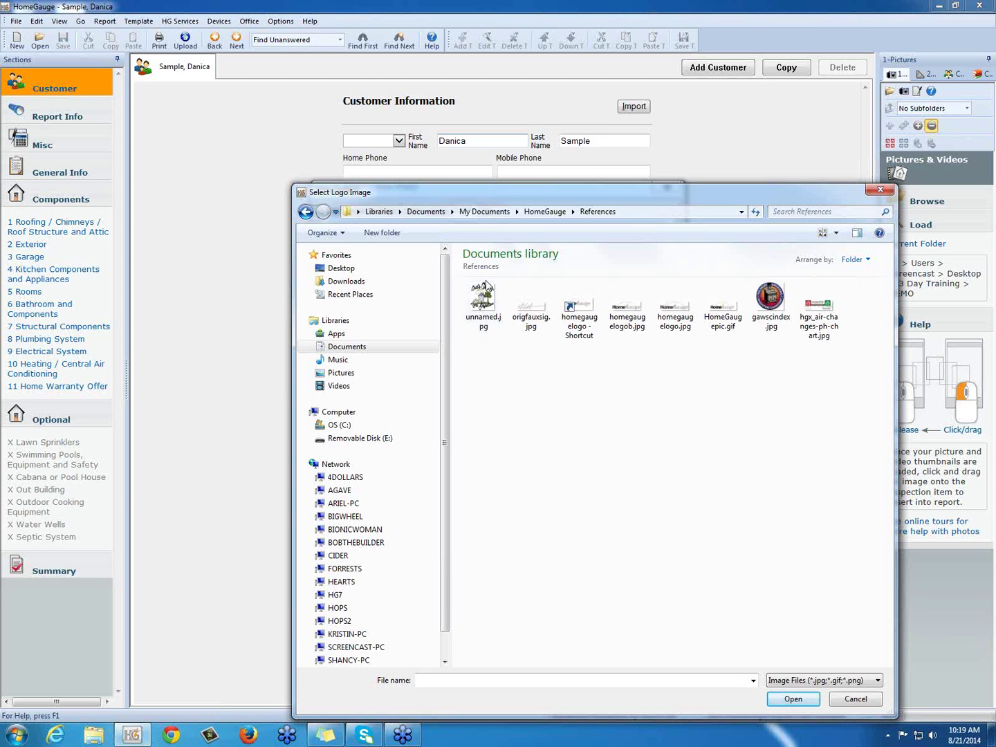
left_click(486, 318)
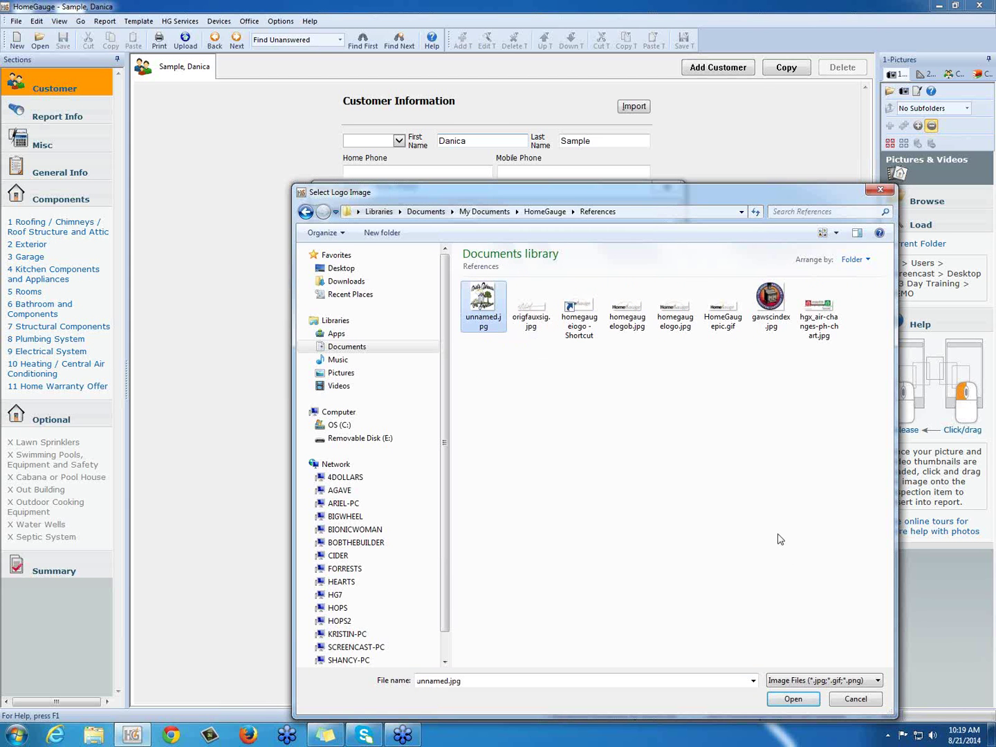
left_click(793, 699)
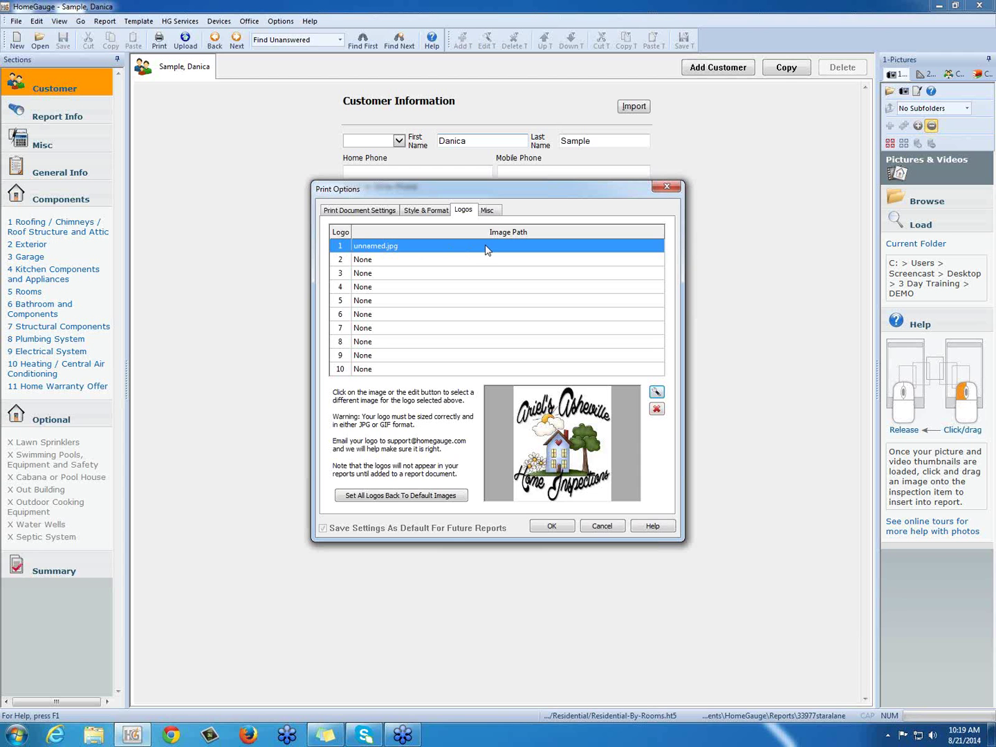
- Save the logo setting, then print-preview the report to confirm the Asheville logo appears, and close
left_click(552, 526)
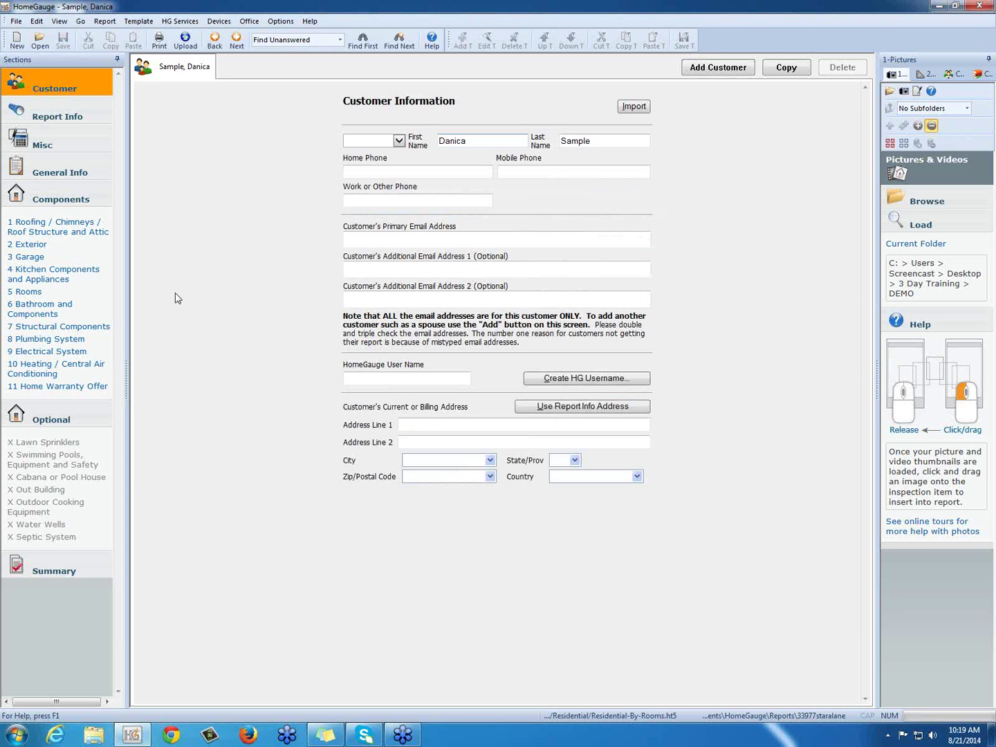
left_click(160, 42)
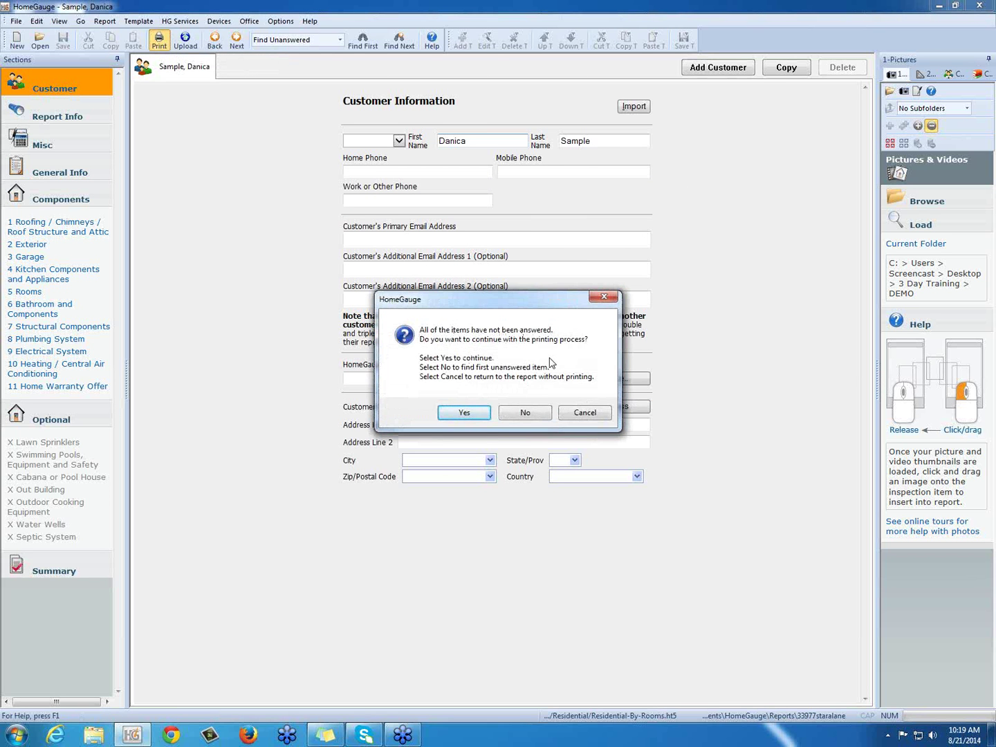
left_click(464, 412)
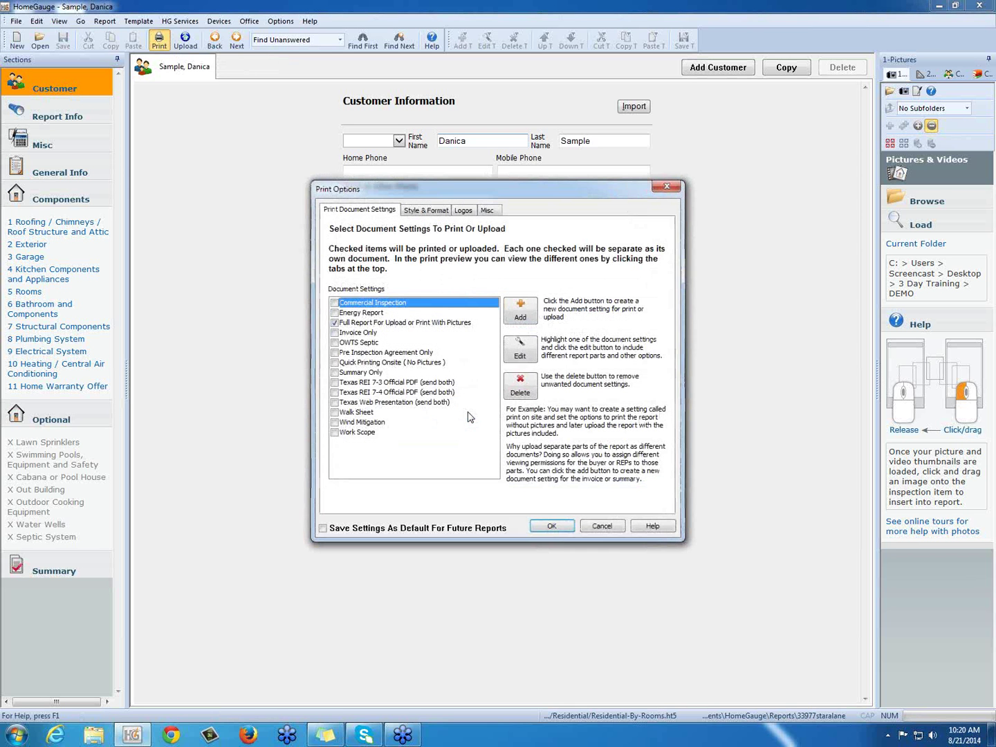
left_click(552, 525)
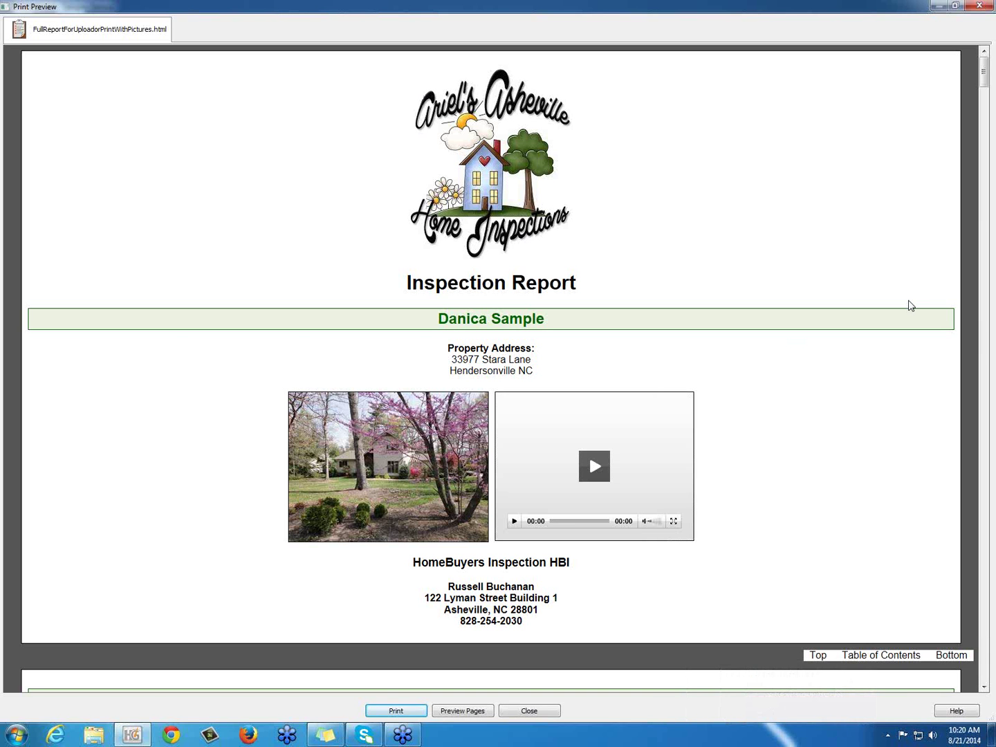
left_click(543, 712)
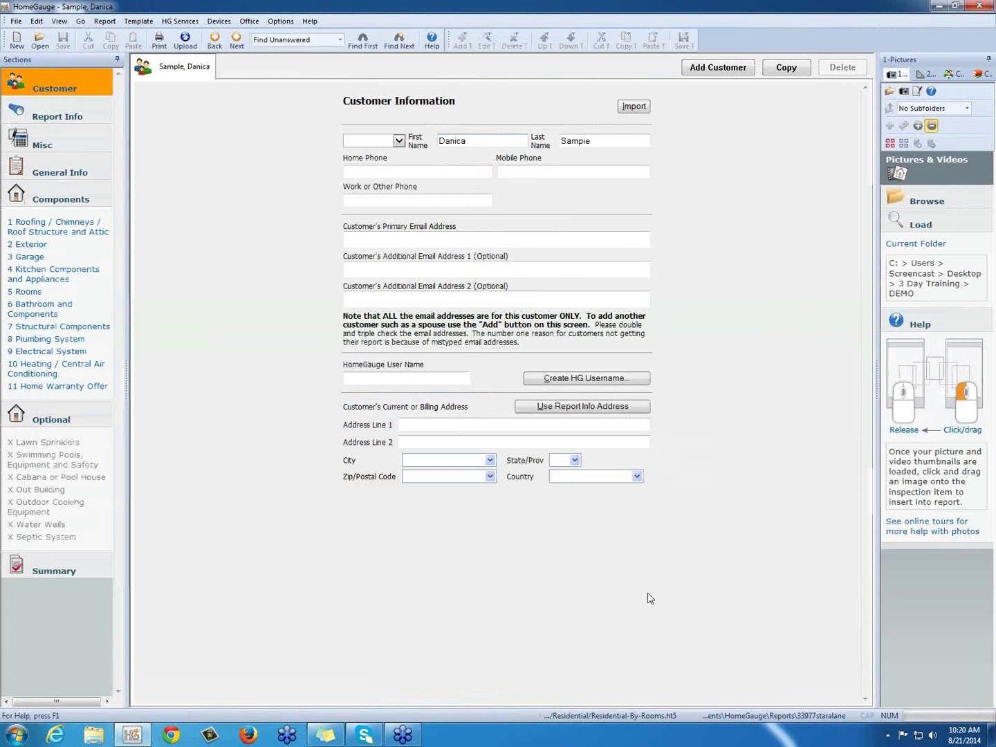